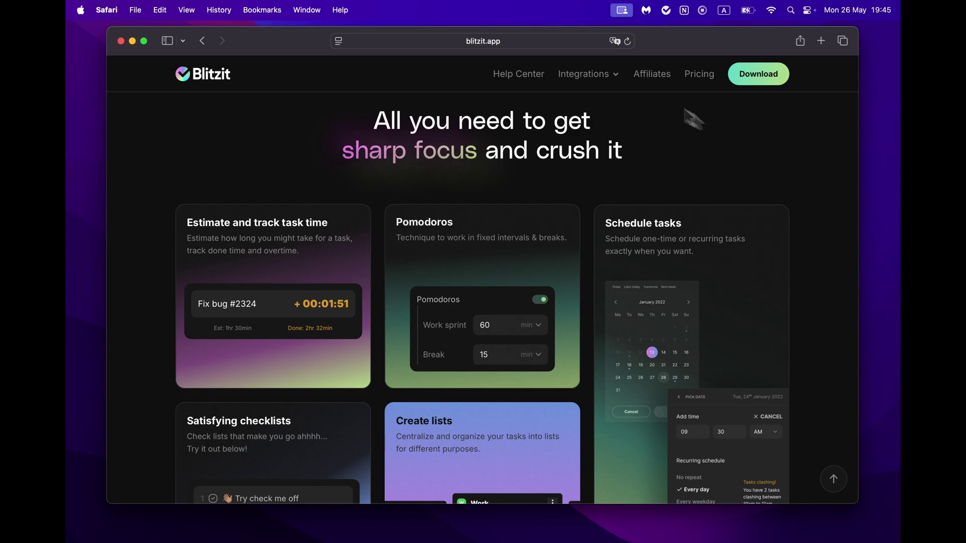
- Open the Blitzit download page and scroll down to the macOS download options
left_click(754, 84)
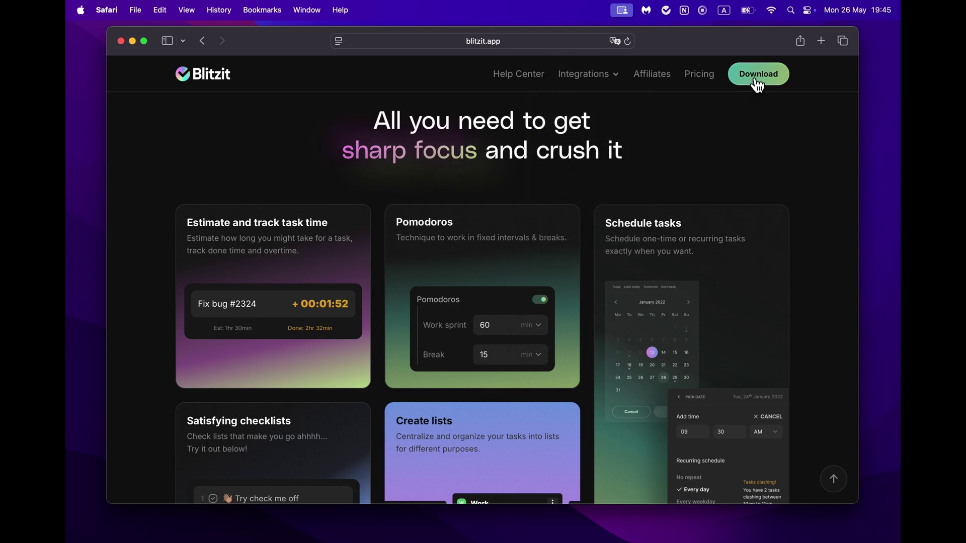
scroll(608, 173, "down", 4)
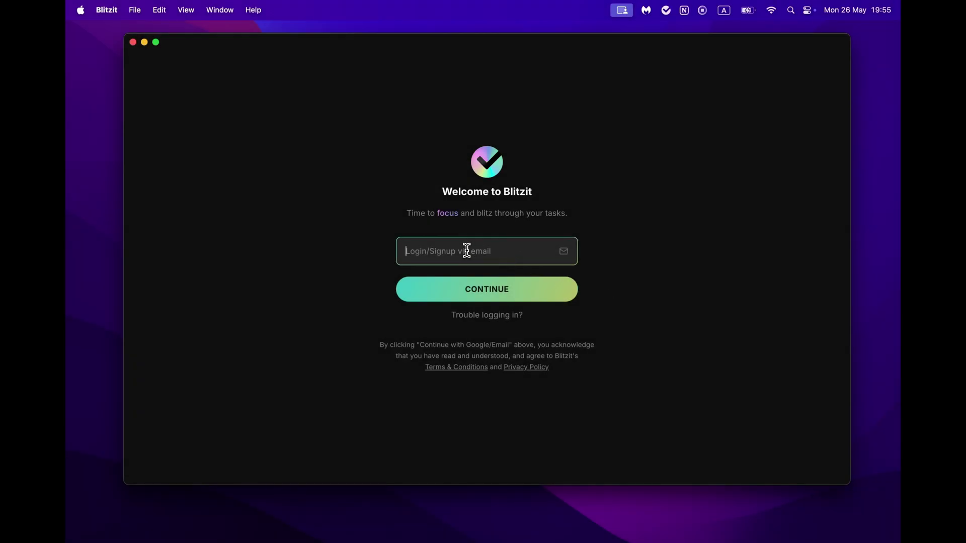
- Submit the sign-in email address, accept the privacy terms, and request the emailed code
key("Return")
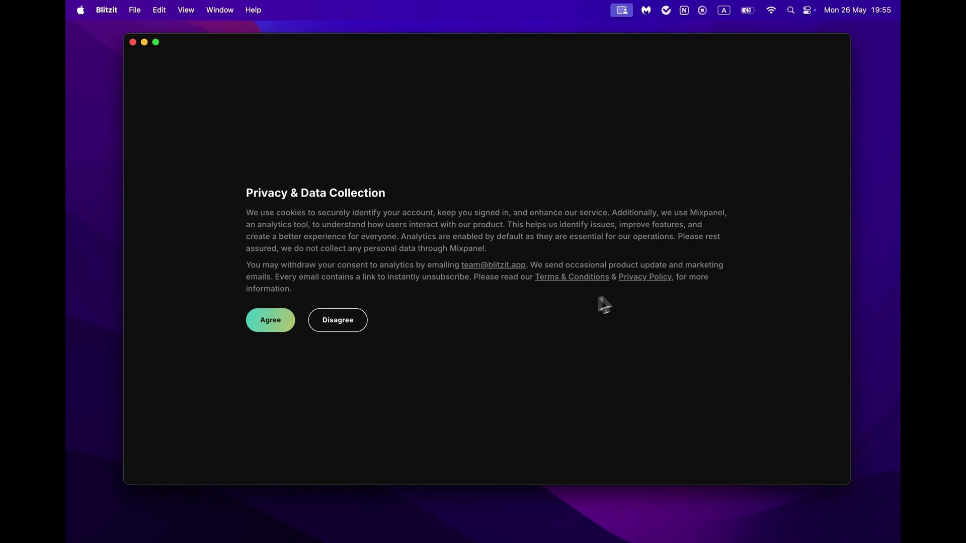
left_click(270, 327)
left_click(435, 285)
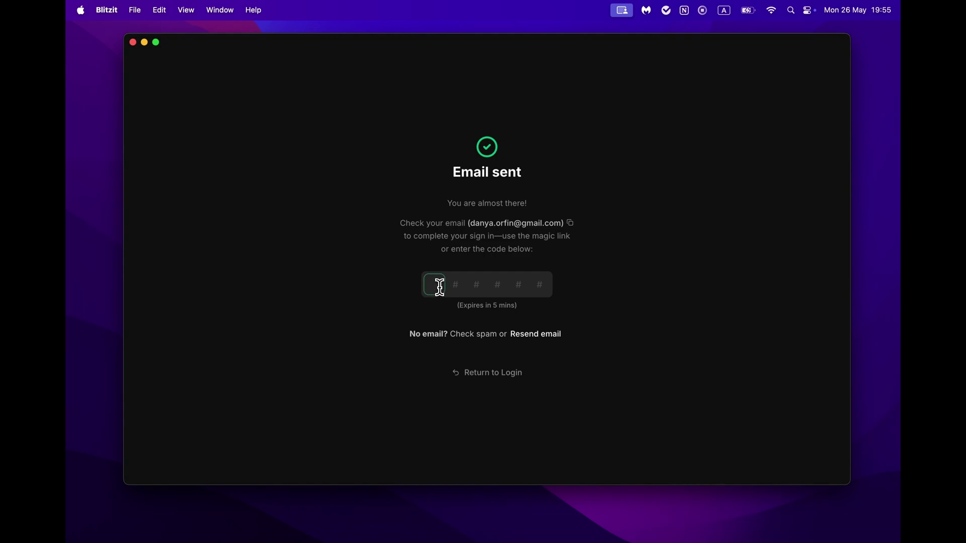
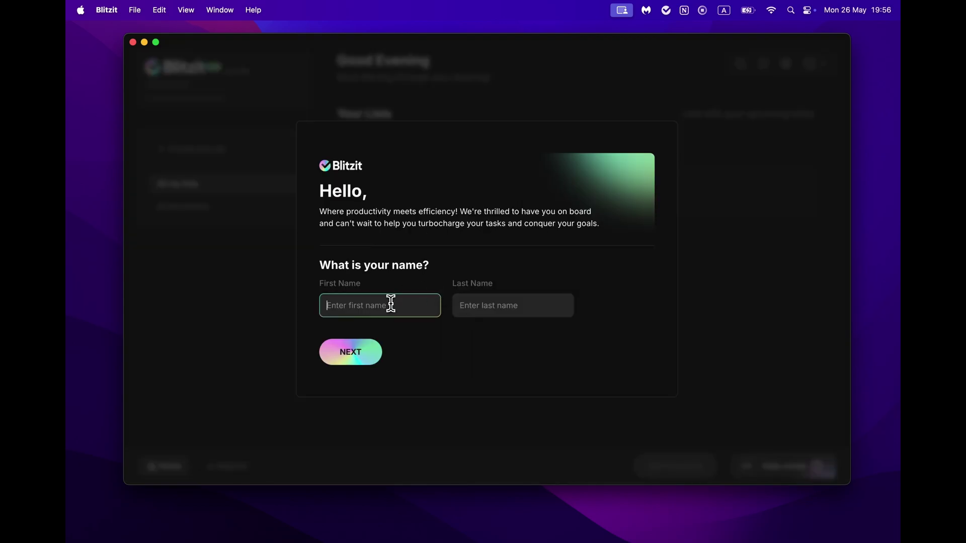
- Enter the 6-digit verification code and the user's first and last name
left_click(496, 304)
type("Tk")
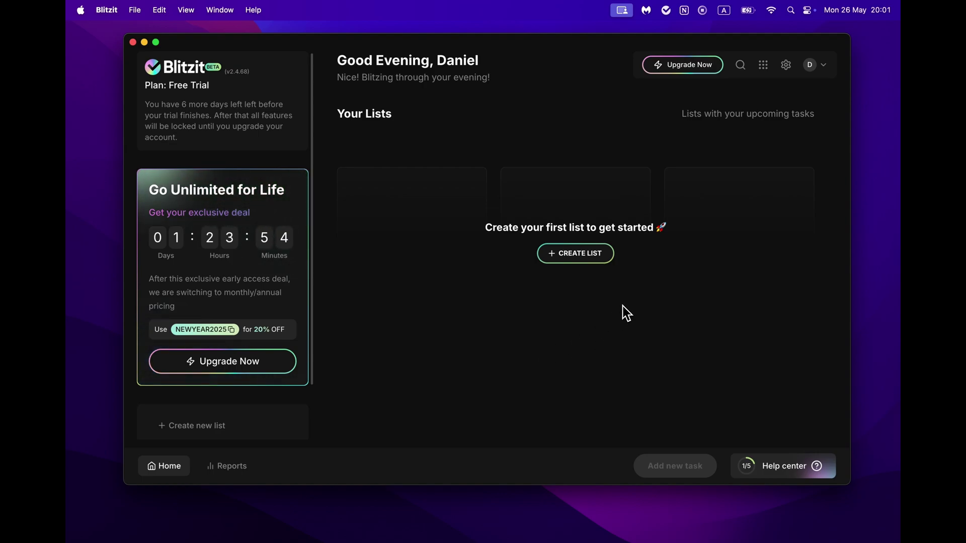
- Create a magenta list named Tutorials
left_click(581, 253)
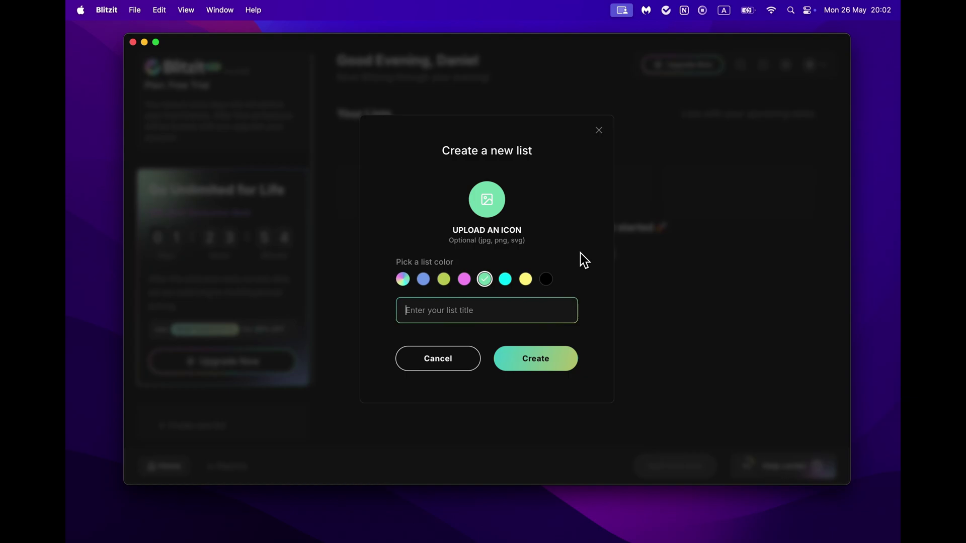
type("Tutorials")
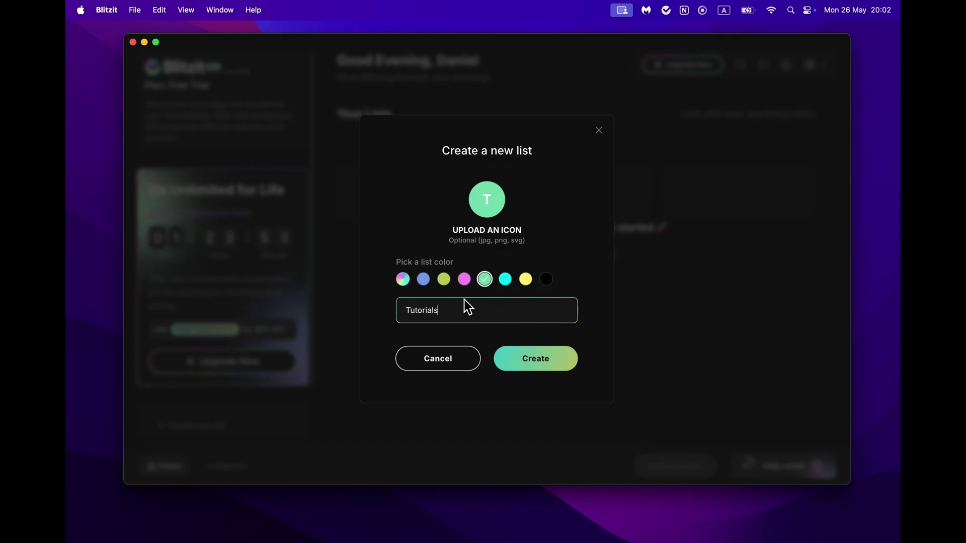
left_click(464, 279)
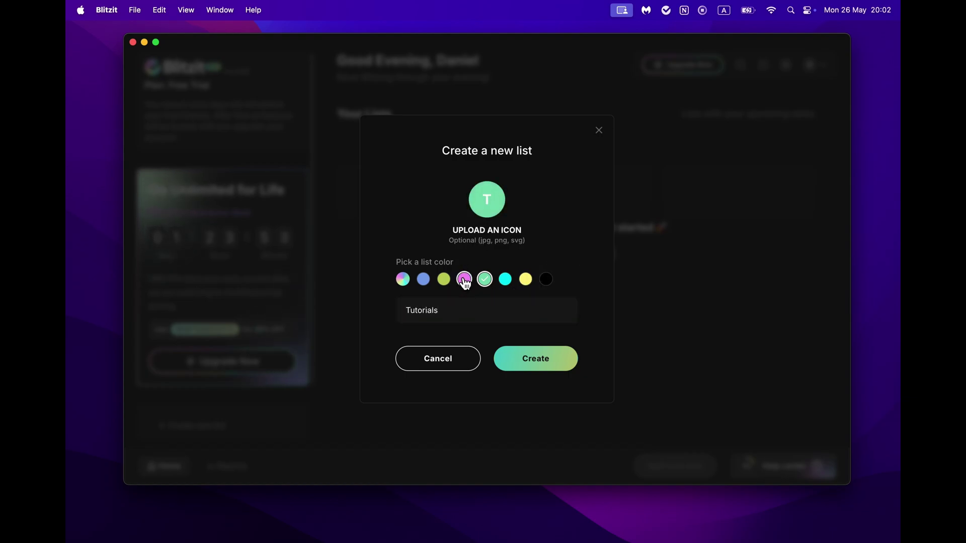
left_click(518, 361)
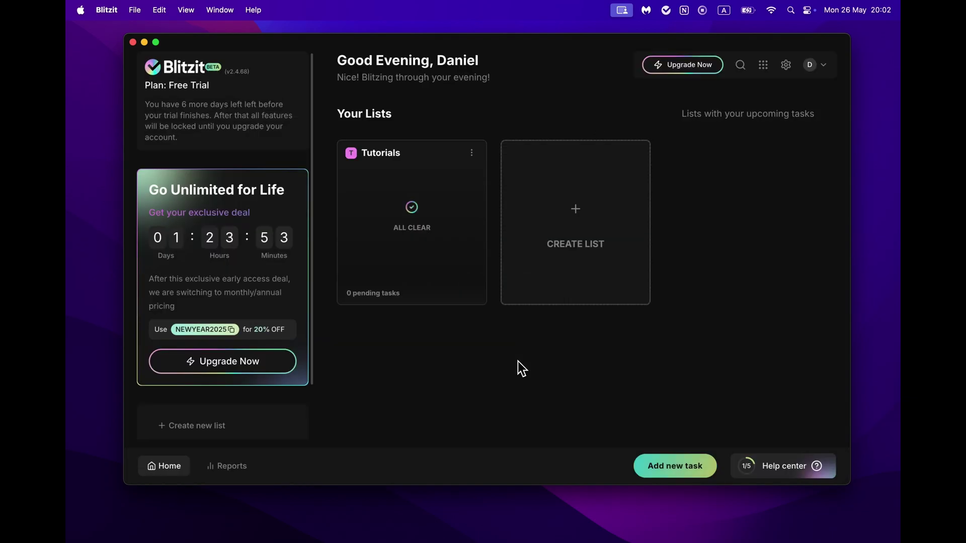
- Open the Tutorials list's task board, dismissing the list options menu
left_click(472, 153)
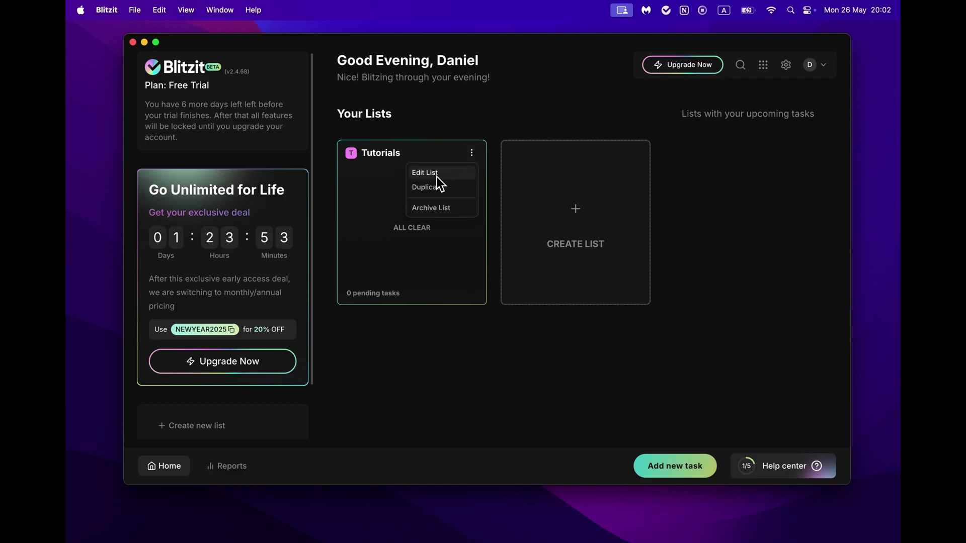
left_click(423, 340)
mouse_move(418, 287)
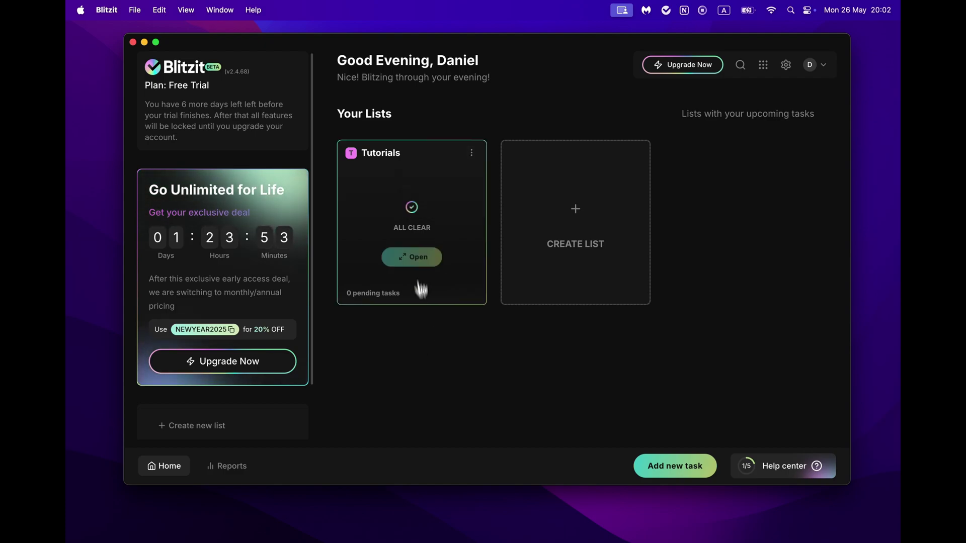
left_click(417, 256)
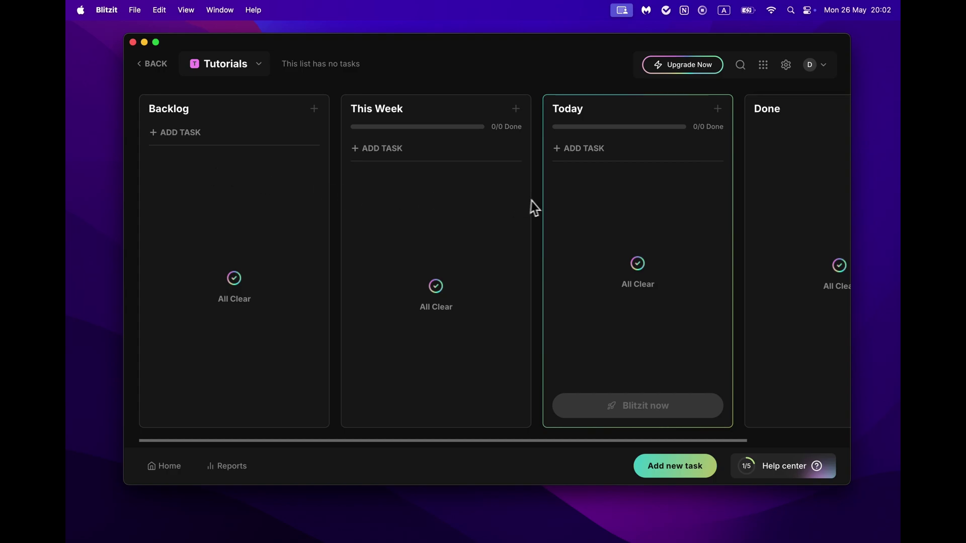
left_click(220, 69)
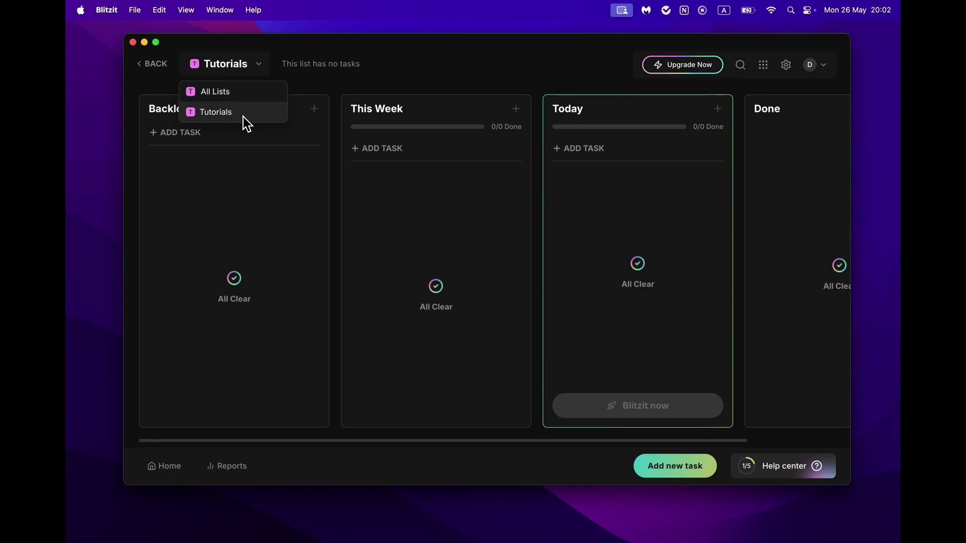
left_click(407, 91)
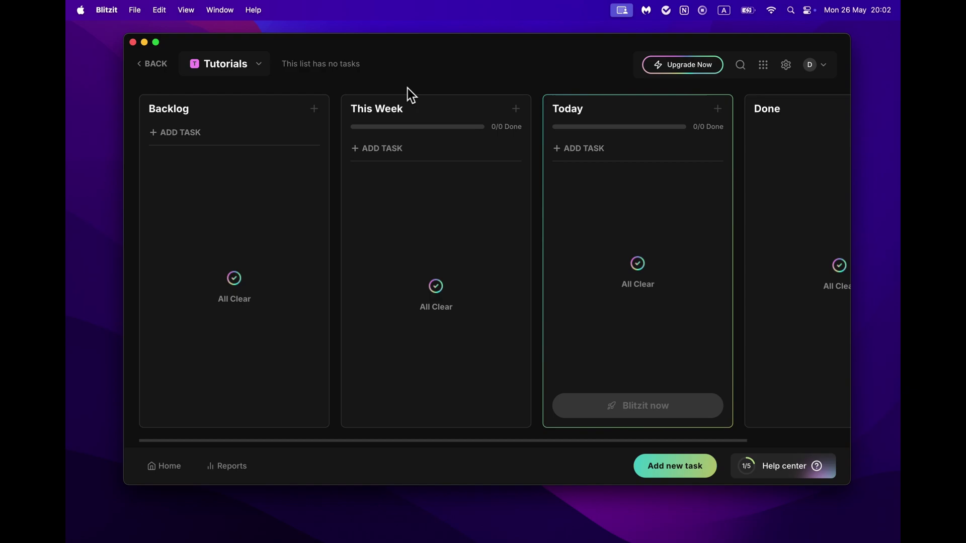
- Add a task titled 'Promo video' to the Today column
left_click(595, 150)
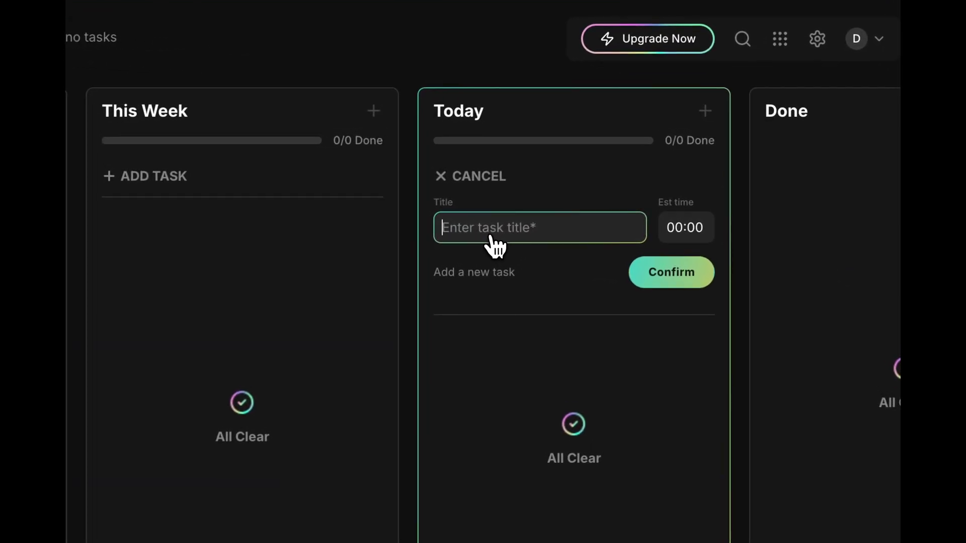
type("Promo video")
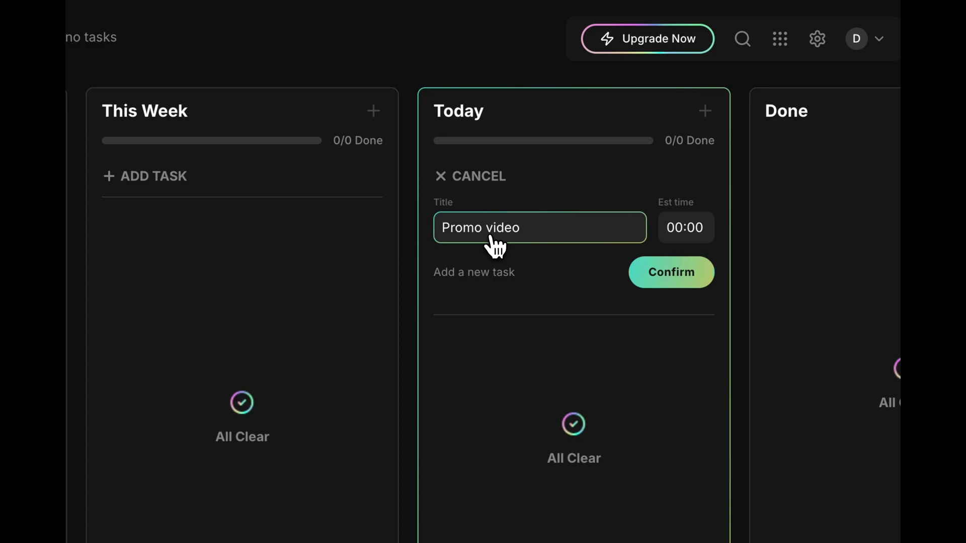
key("Return")
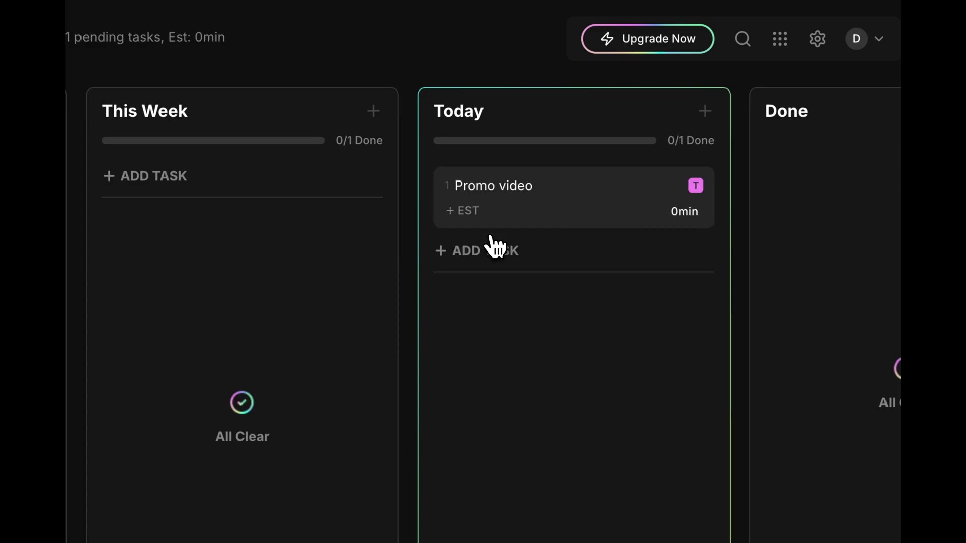
mouse_move(604, 203)
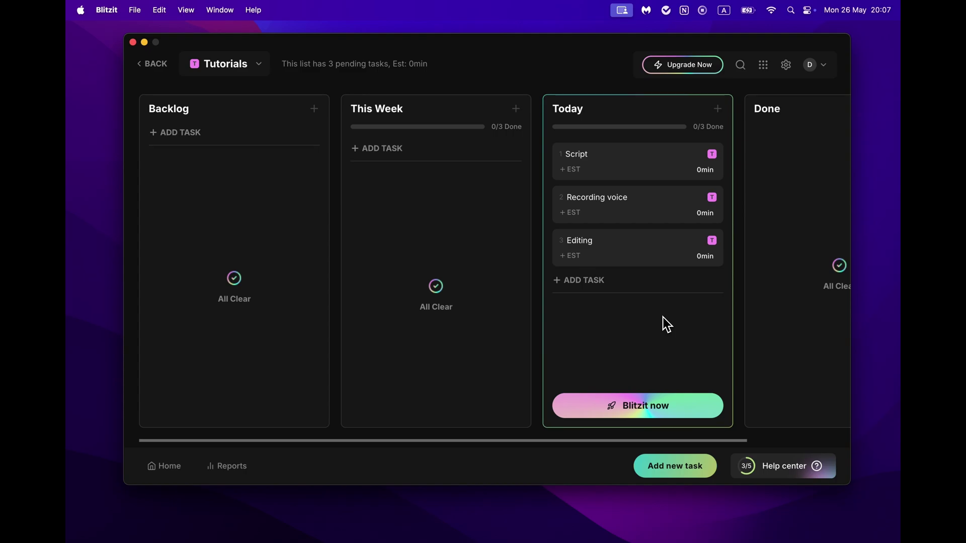
- Start Blitz mode and drag Recording voice below Editing in today's tasks
left_click(627, 405)
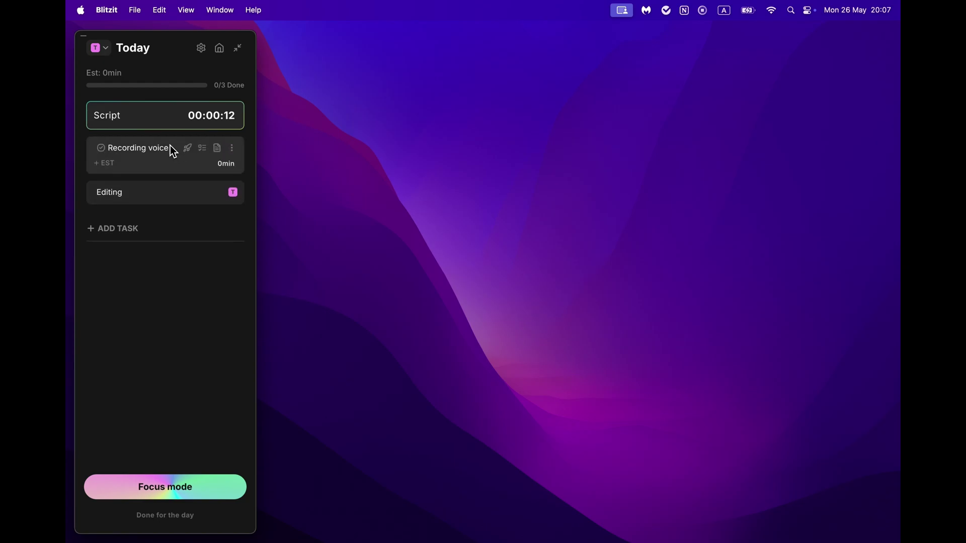
left_click_drag(171, 146, 108, 231)
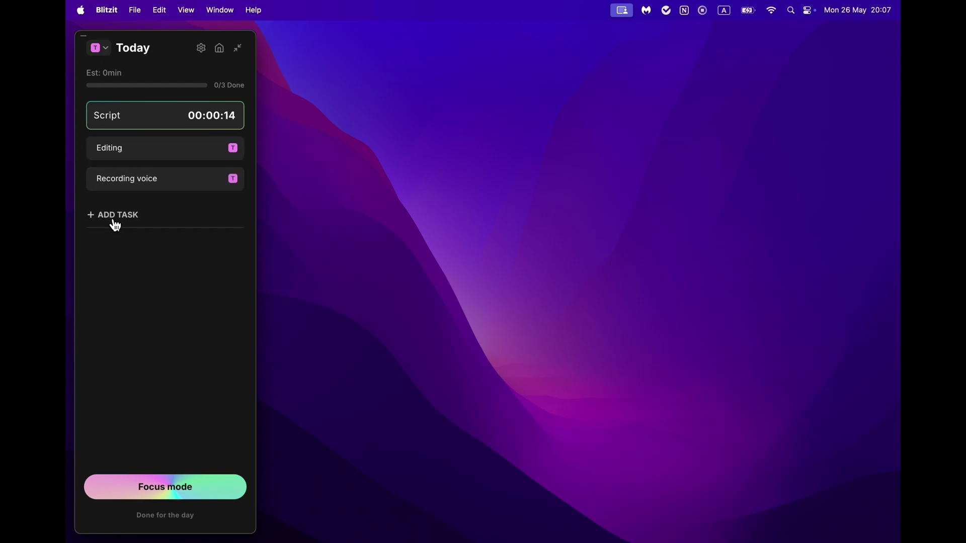
left_click(113, 221)
left_click(115, 217)
left_click(101, 49)
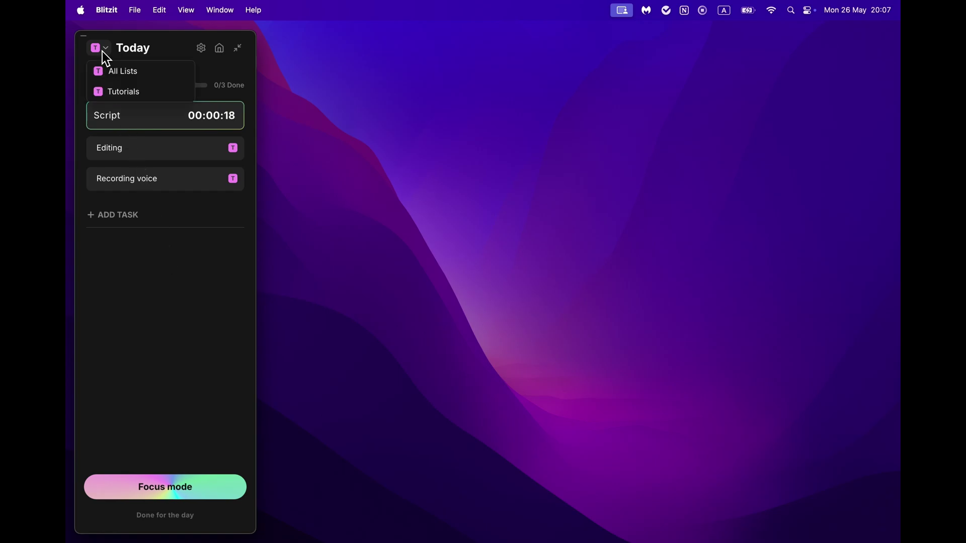
left_click(155, 261)
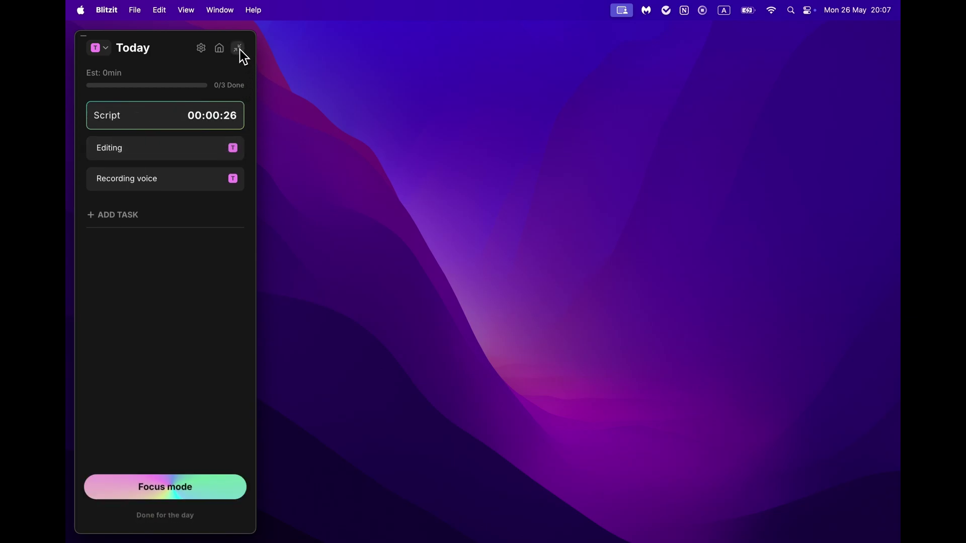
- Collapse the panel into a floating Script timer positioned near the screen centre
left_click(174, 489)
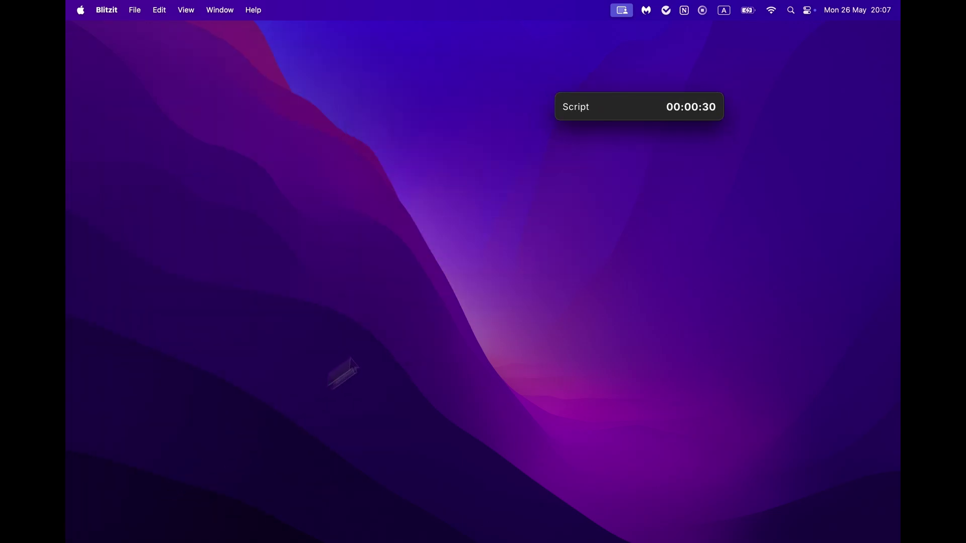
mouse_move(636, 99)
left_click_drag(636, 98, 462, 162)
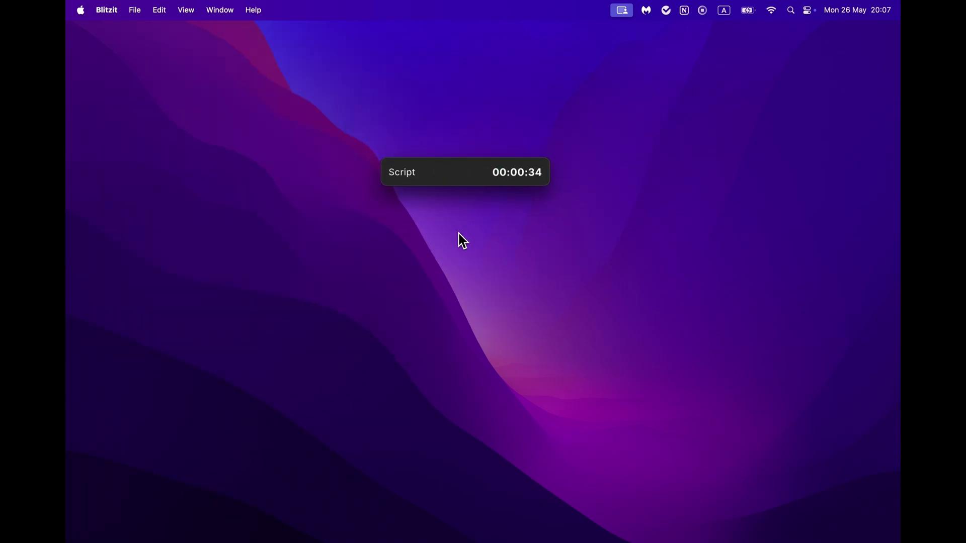
mouse_move(432, 183)
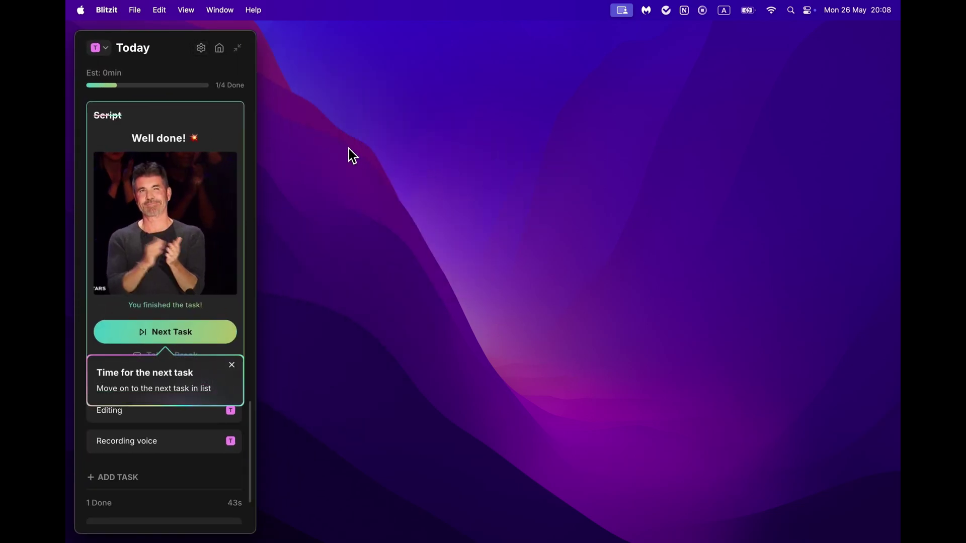
- Close the 'Time for the next task' tip
left_click(232, 366)
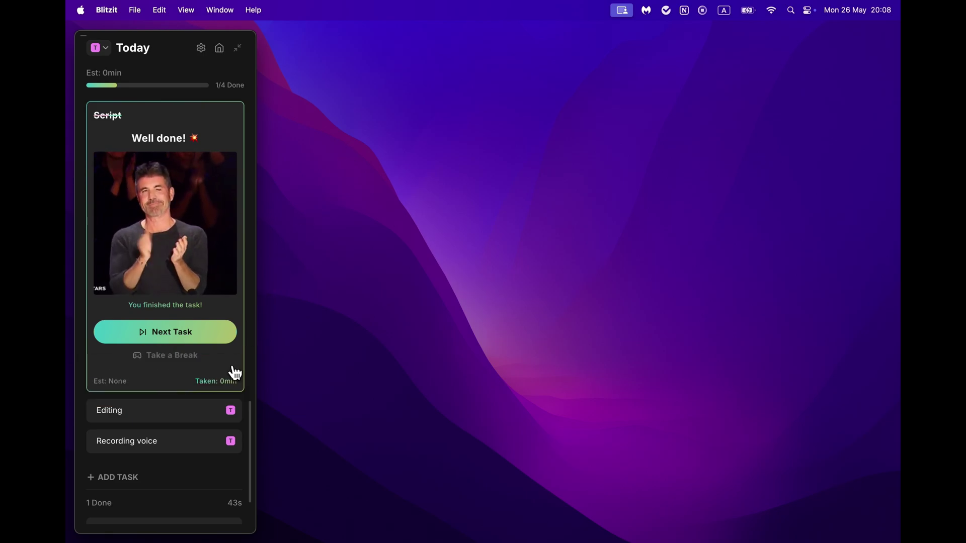